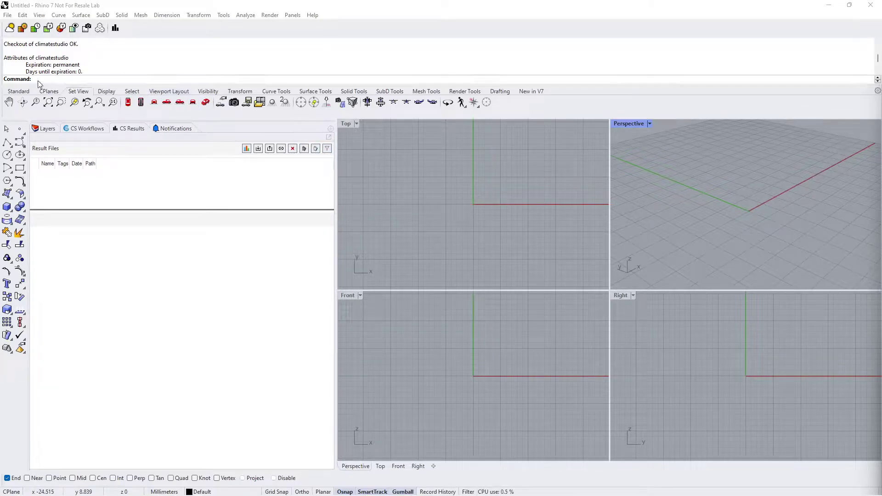
{"action": "type", "text": "Grasshopper"}
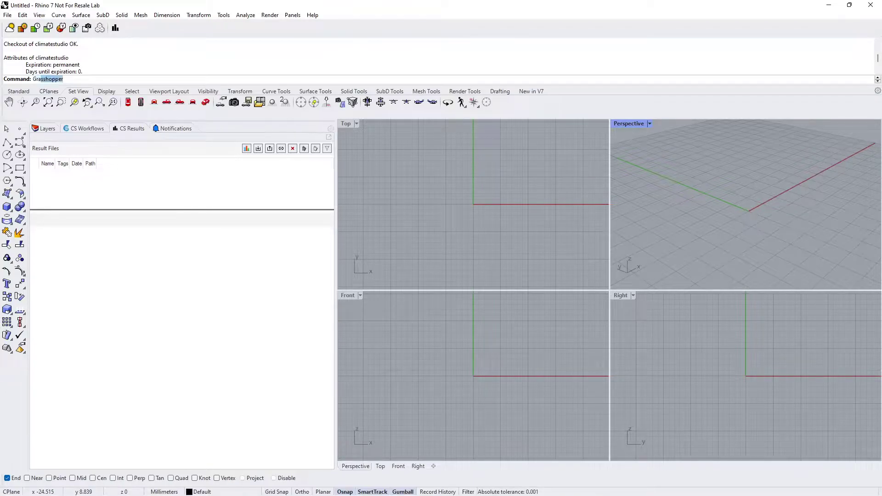
Launch Grasshopper from the Rhino command line to get an empty canvas.
{"action": "key", "text": "Return"}
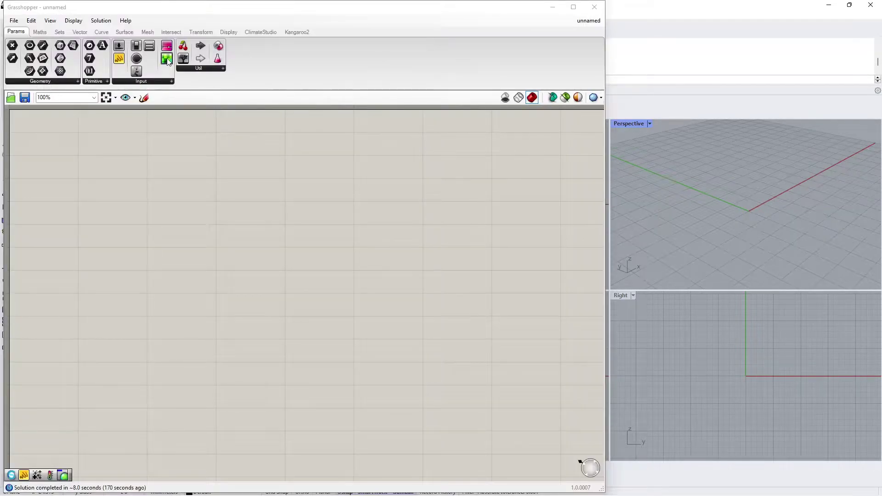
Add the Templates component from ClimateStudio's Climate panel to the canvas.
{"action": "left_click", "coordinate": [257, 33]}
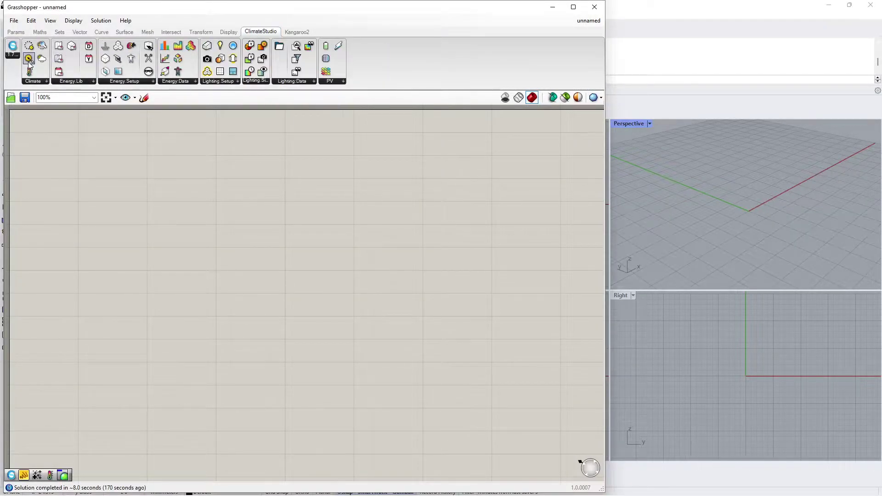
{"action": "left_click_drag", "start_coordinate": [15, 48], "coordinate": [136, 230]}
{"action": "scroll", "coordinate": [98, 237], "scroll_direction": "up", "scroll_amount": 3}
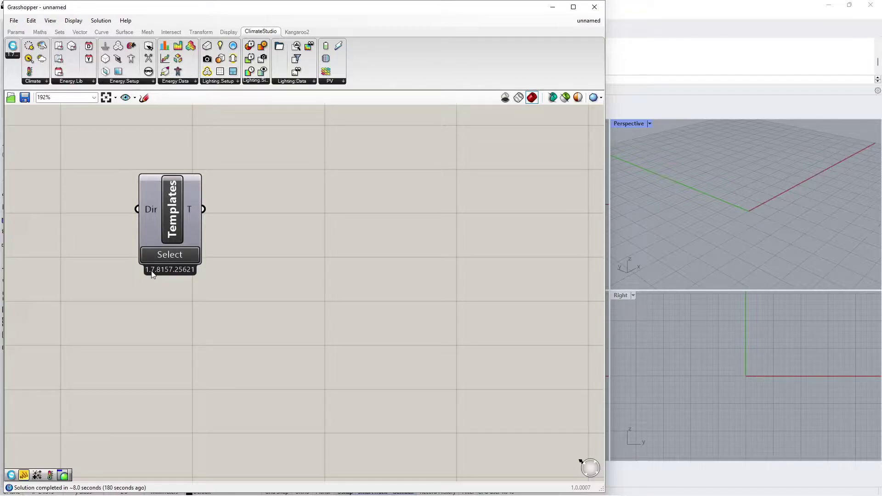
Load the 'PV System with Battery' template from the Radiation Map and PV list.
{"action": "left_click", "coordinate": [170, 255]}
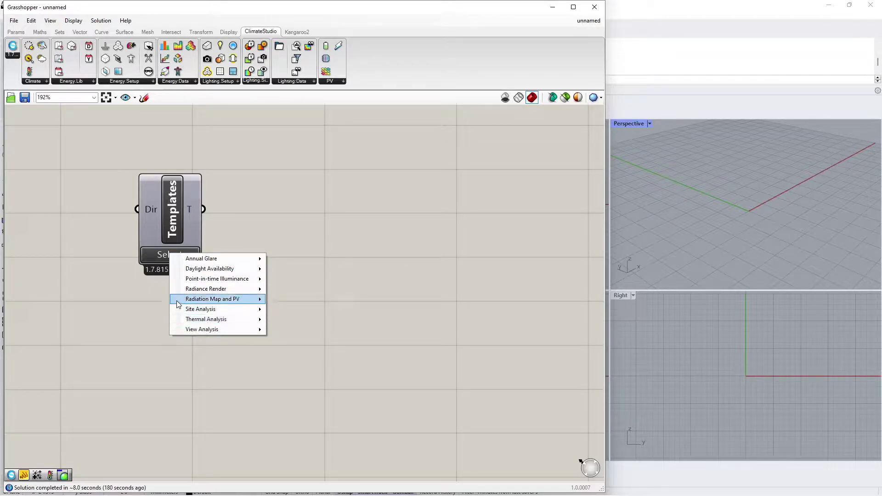
{"action": "mouse_move", "coordinate": [212, 299]}
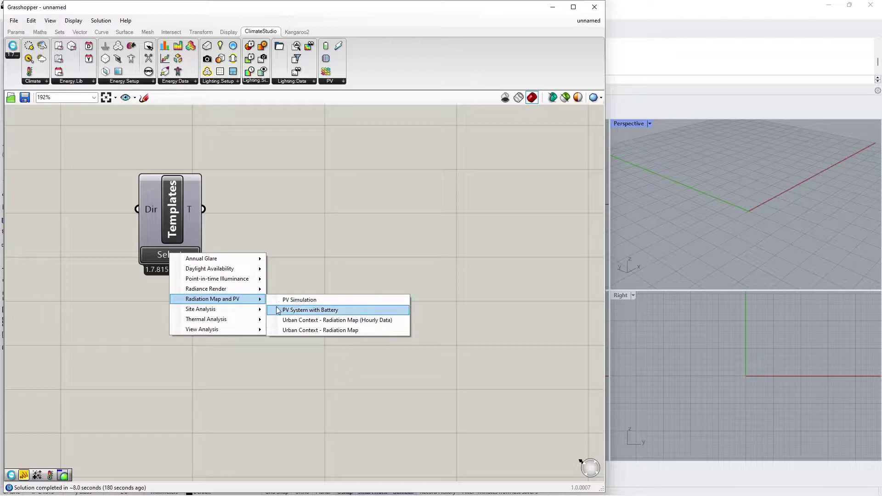
{"action": "left_click", "coordinate": [341, 311]}
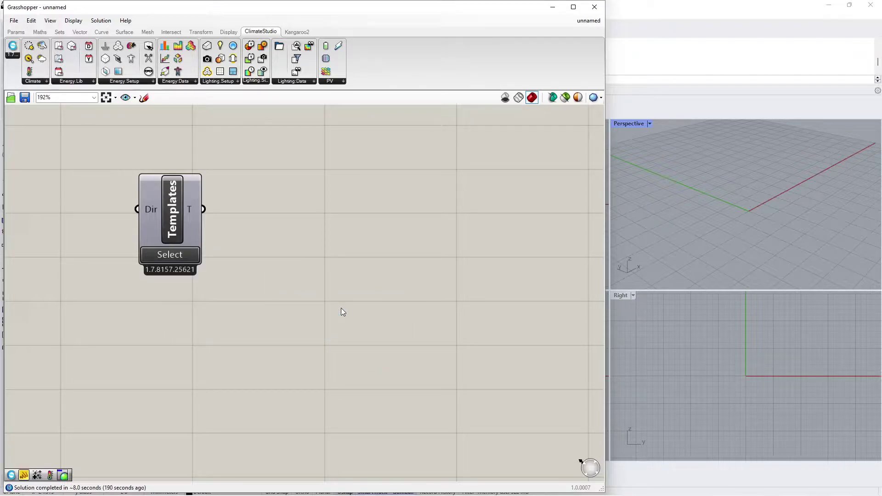
{"action": "scroll", "coordinate": [341, 308], "scroll_direction": "down", "scroll_amount": 3}
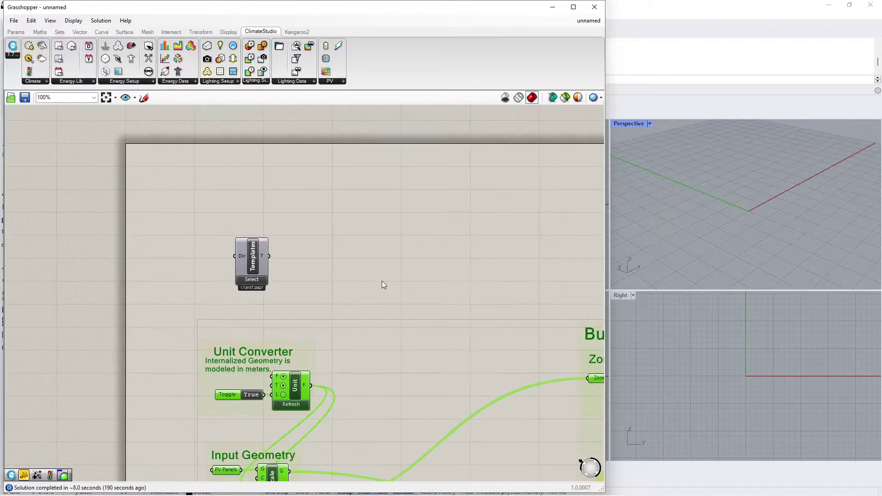
Maximize the editor and show the Building Loads and PV + Battery Simulation groups.
{"action": "right_click_drag", "start_coordinate": [433, 254], "coordinate": [291, 147]}
{"action": "scroll", "coordinate": [298, 150], "scroll_direction": "down", "scroll_amount": 2}
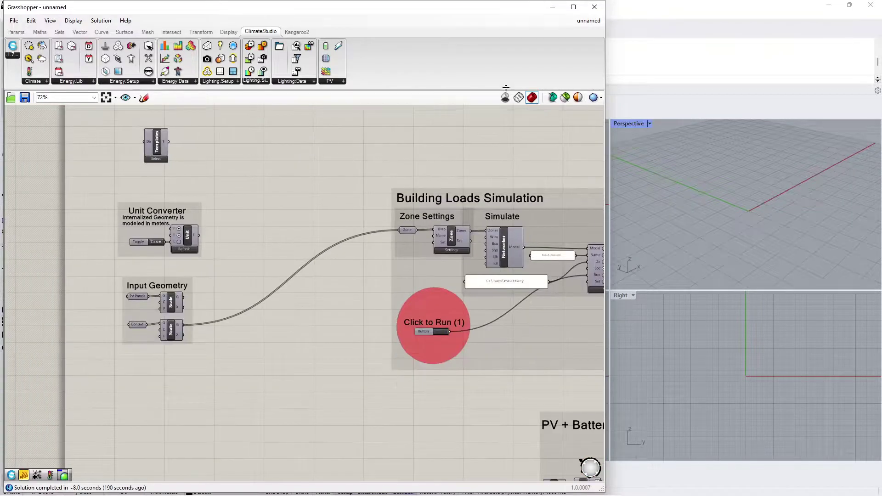
{"action": "left_click", "coordinate": [572, 7]}
{"action": "scroll", "coordinate": [433, 307], "scroll_direction": "down", "scroll_amount": 1}
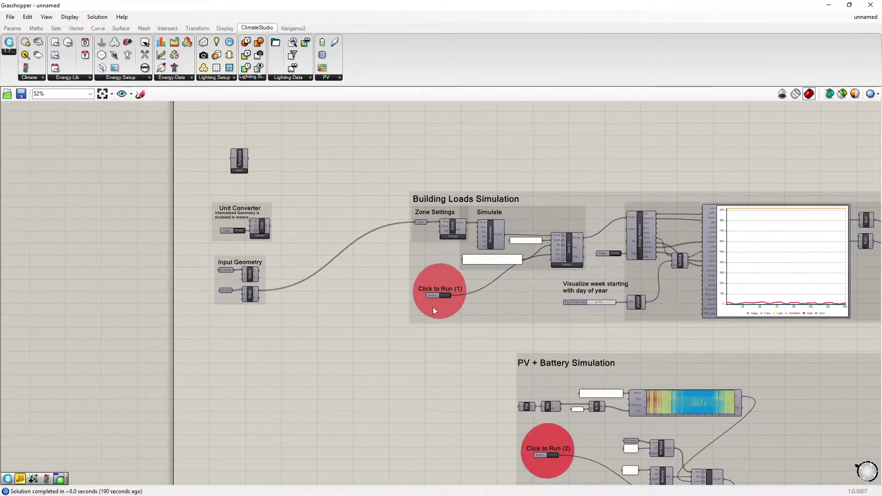
{"action": "scroll", "coordinate": [421, 400], "scroll_direction": "down", "scroll_amount": 1}
{"action": "right_click_drag", "start_coordinate": [421, 400], "coordinate": [221, 317]}
{"action": "scroll", "coordinate": [221, 317], "scroll_direction": "down", "scroll_amount": 1}
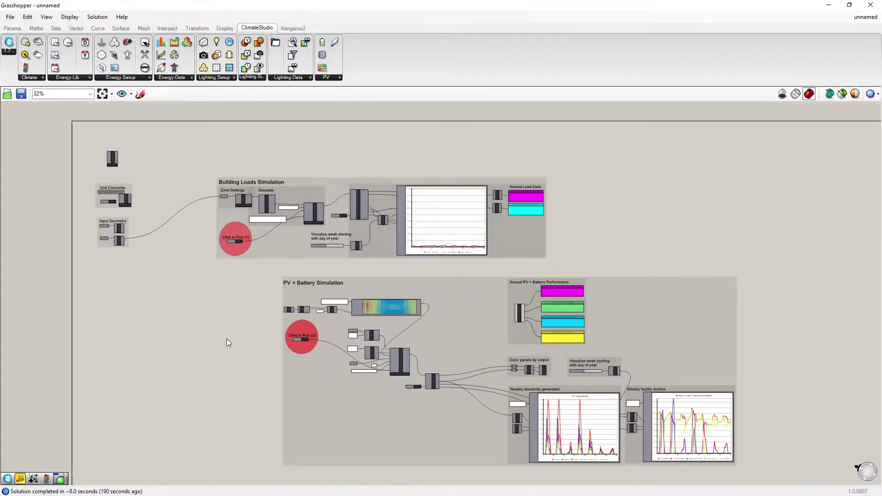
{"action": "scroll", "coordinate": [227, 345], "scroll_direction": "up", "scroll_amount": 1}
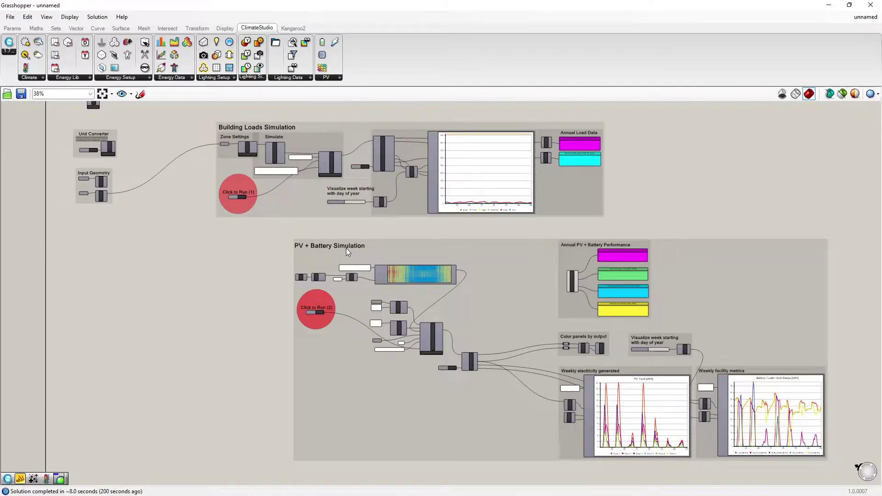
{"action": "scroll", "coordinate": [217, 282], "scroll_direction": "down", "scroll_amount": 1}
{"action": "scroll", "coordinate": [141, 230], "scroll_direction": "up", "scroll_amount": 1}
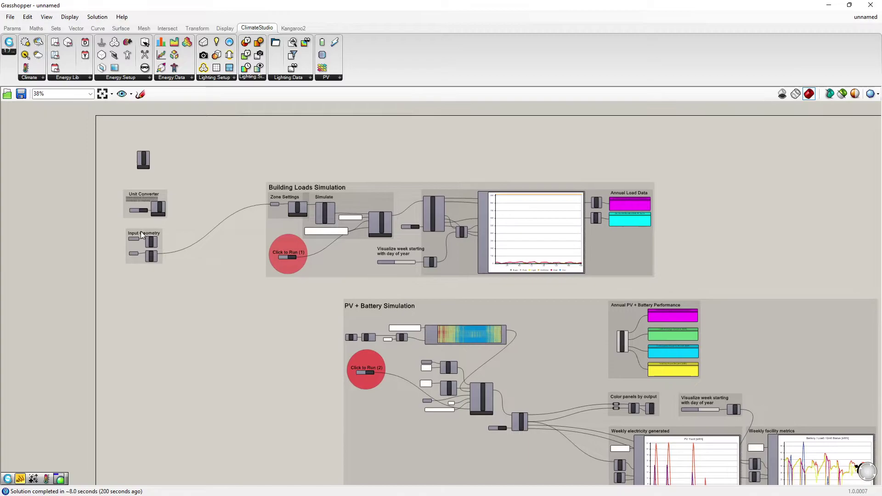
{"action": "scroll", "coordinate": [143, 238], "scroll_direction": "up", "scroll_amount": 3}
{"action": "scroll", "coordinate": [143, 241], "scroll_direction": "up", "scroll_amount": 2}
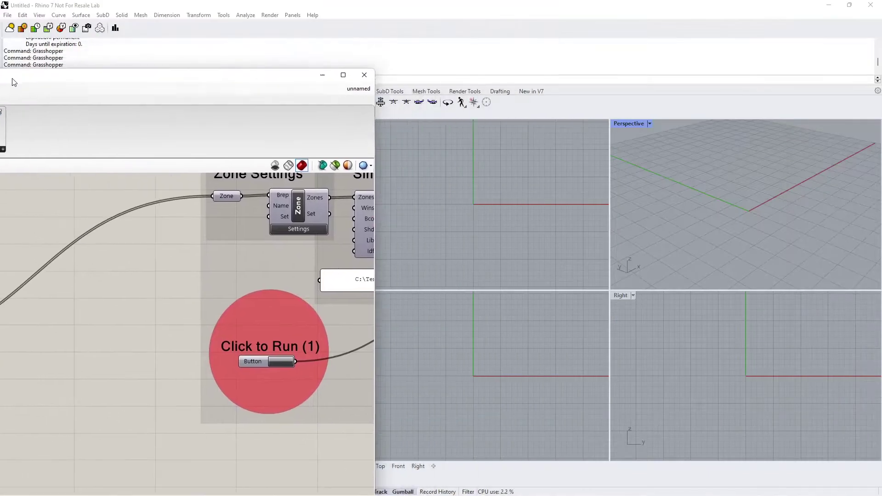
Dock the editor on the left and preview the PV Panels and Context geometry in Rhino.
{"action": "left_click_drag", "start_coordinate": [418, 10], "coordinate": [0, 124]}
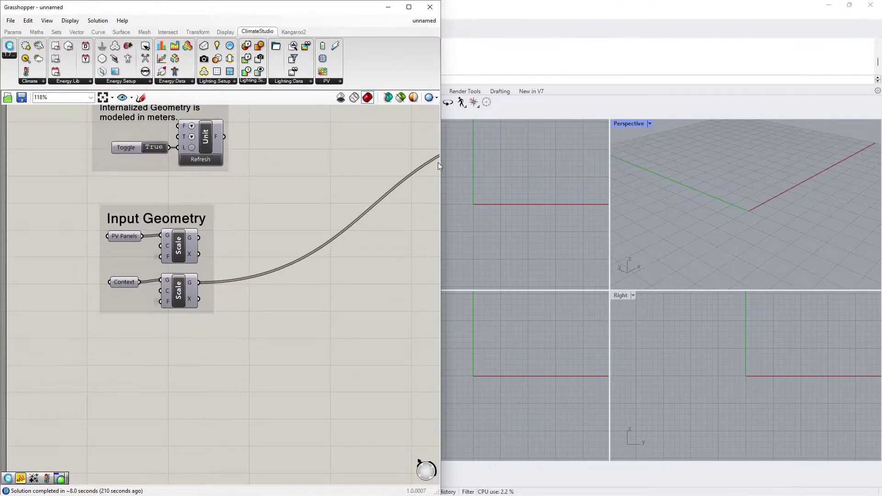
{"action": "left_click_drag", "start_coordinate": [439, 163], "coordinate": [607, 180]}
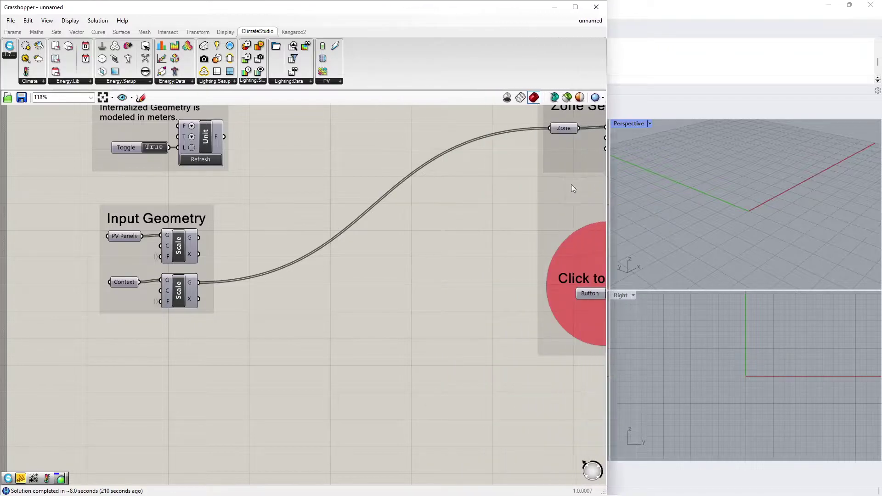
{"action": "right_click", "coordinate": [122, 235]}
{"action": "left_click", "coordinate": [144, 256]}
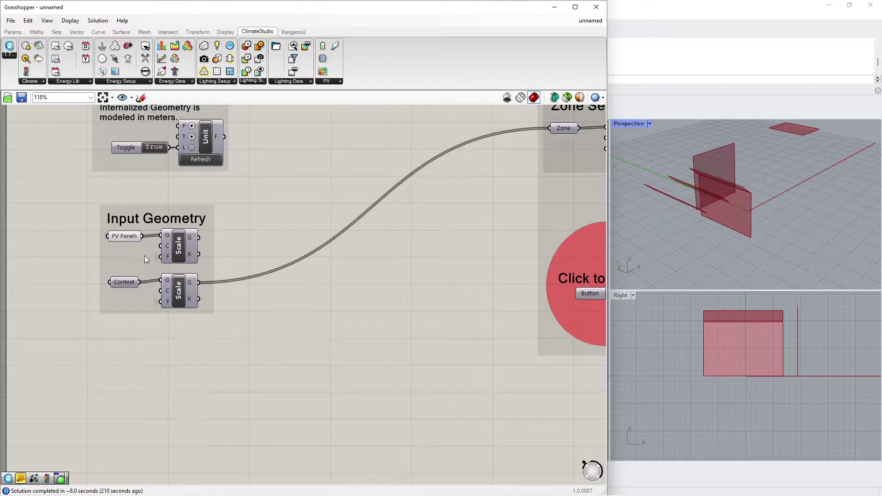
{"action": "right_click", "coordinate": [125, 280]}
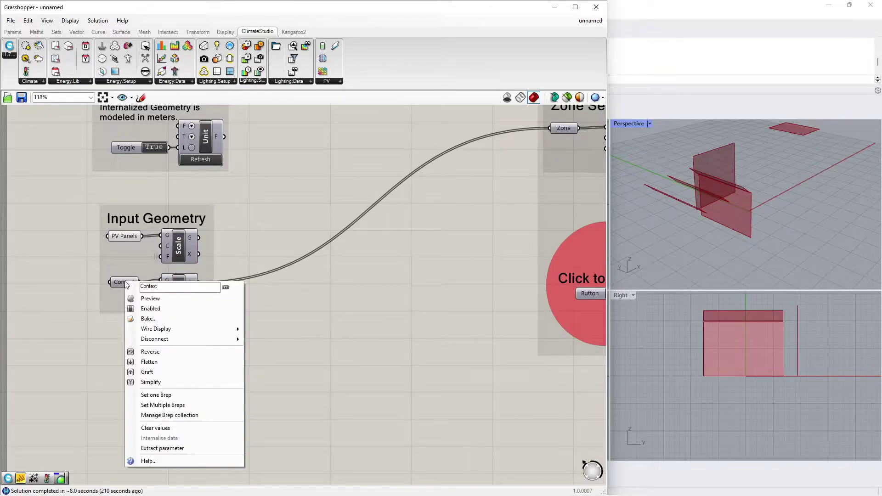
{"action": "left_click", "coordinate": [144, 297]}
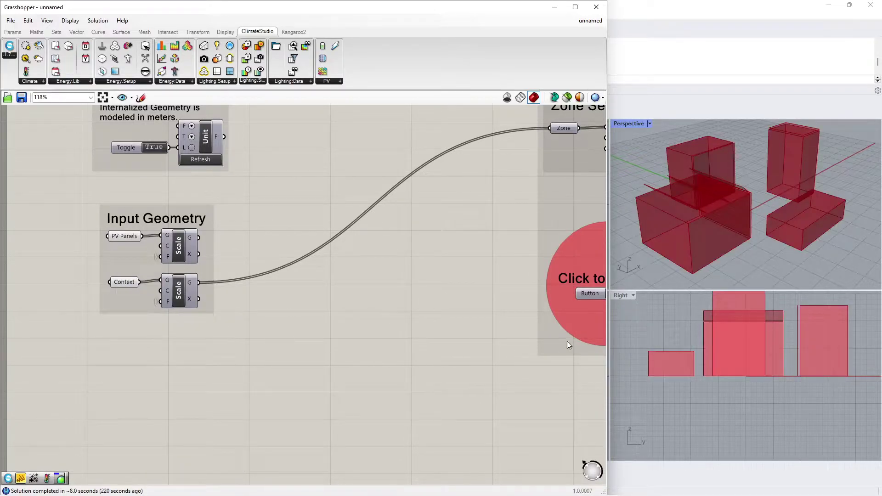
Orbit the buildings and review the Zone Settings conditioning, envelope and carbon/cost tabs.
{"action": "mouse_move", "coordinate": [809, 253]}
{"action": "right_mouse_down"}
{"action": "mouse_move", "coordinate": [694, 242]}
{"action": "mouse_move", "coordinate": [765, 241]}
{"action": "mouse_move", "coordinate": [750, 148]}
{"action": "right_mouse_up"}
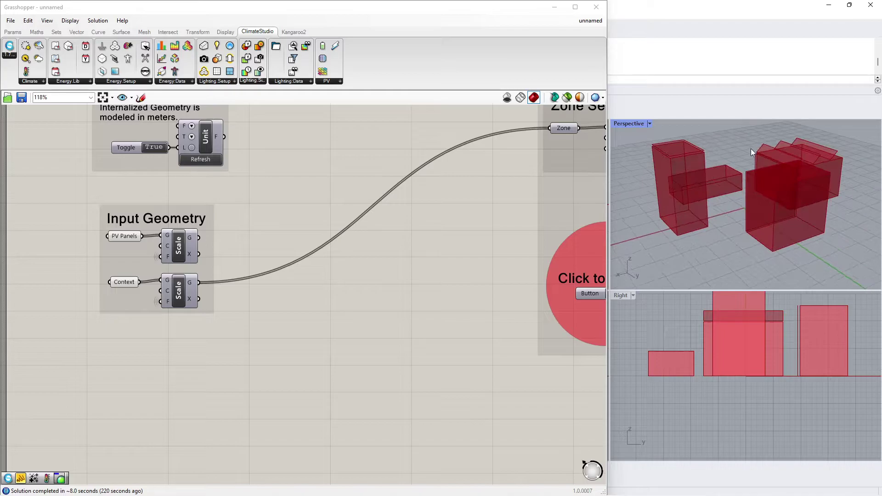
{"action": "scroll", "coordinate": [751, 147], "scroll_direction": "up", "scroll_amount": 2}
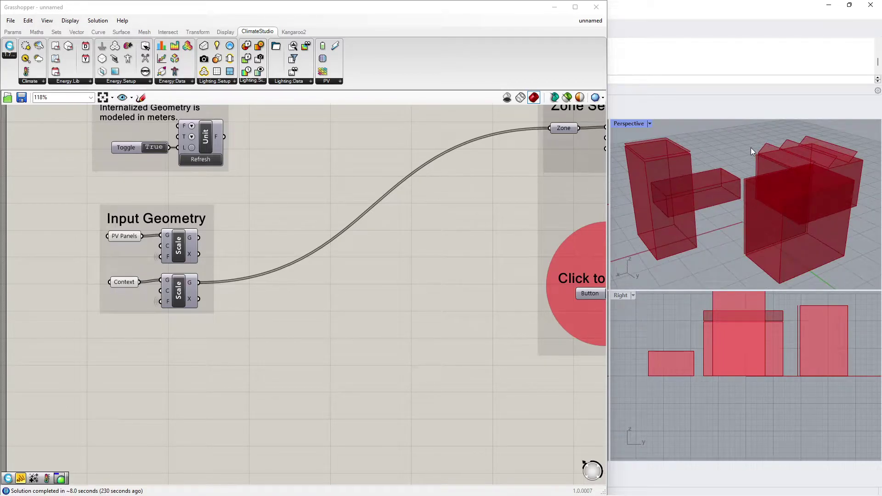
{"action": "mouse_move", "coordinate": [519, 212]}
{"action": "right_mouse_down"}
{"action": "mouse_move", "coordinate": [230, 278]}
{"action": "mouse_move", "coordinate": [176, 272]}
{"action": "right_mouse_up"}
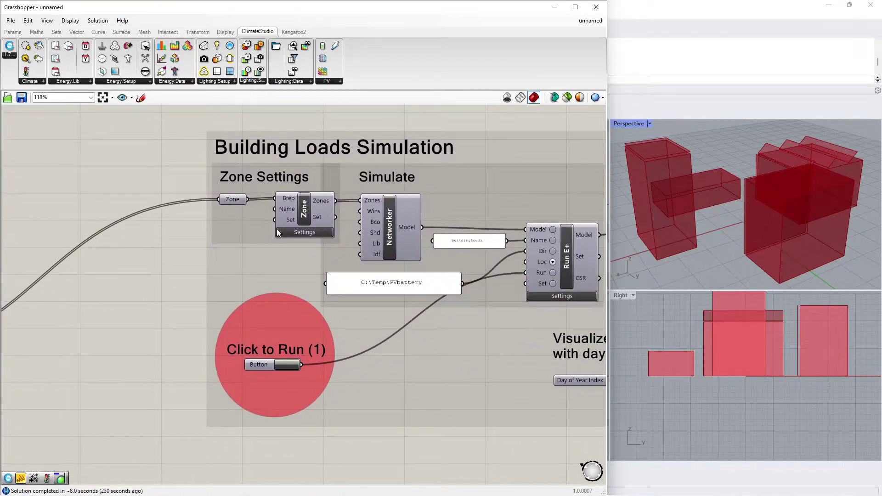
{"action": "left_click", "coordinate": [303, 231]}
{"action": "scroll", "coordinate": [404, 206], "scroll_direction": "down", "scroll_amount": 2}
{"action": "scroll", "coordinate": [393, 165], "scroll_direction": "up", "scroll_amount": 2}
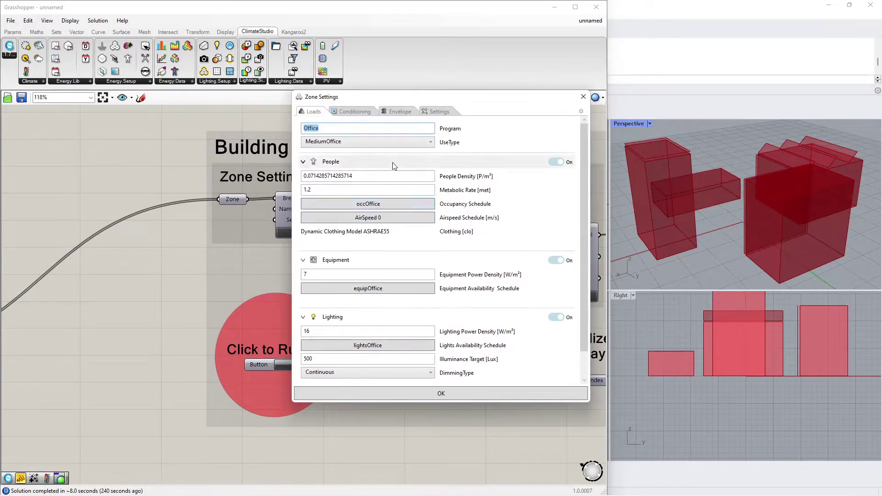
{"action": "left_click", "coordinate": [358, 113]}
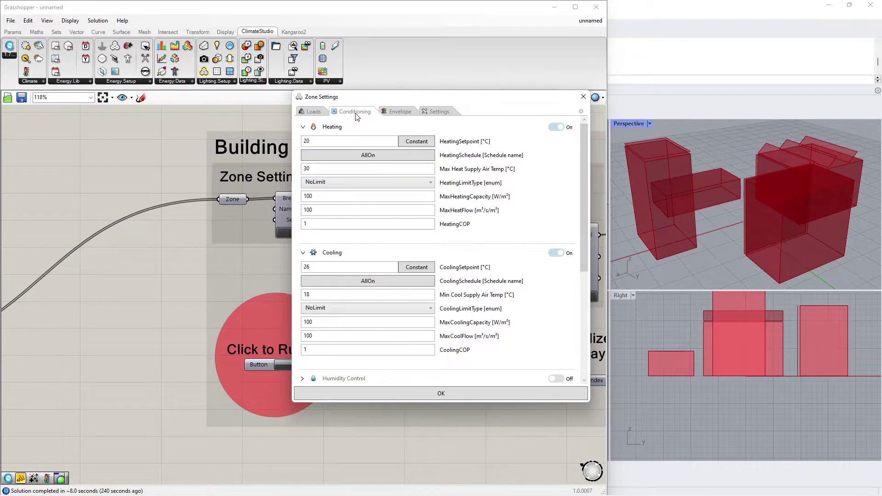
{"action": "left_click", "coordinate": [397, 110]}
{"action": "left_click", "coordinate": [439, 111]}
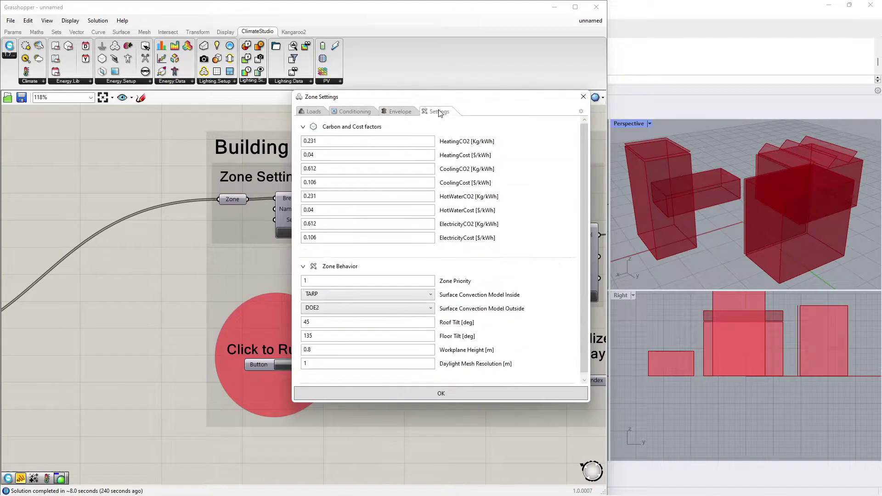
Close Zone Settings and run the Building Loads simulation with 'Click to Run (1)'.
{"action": "left_click", "coordinate": [583, 96]}
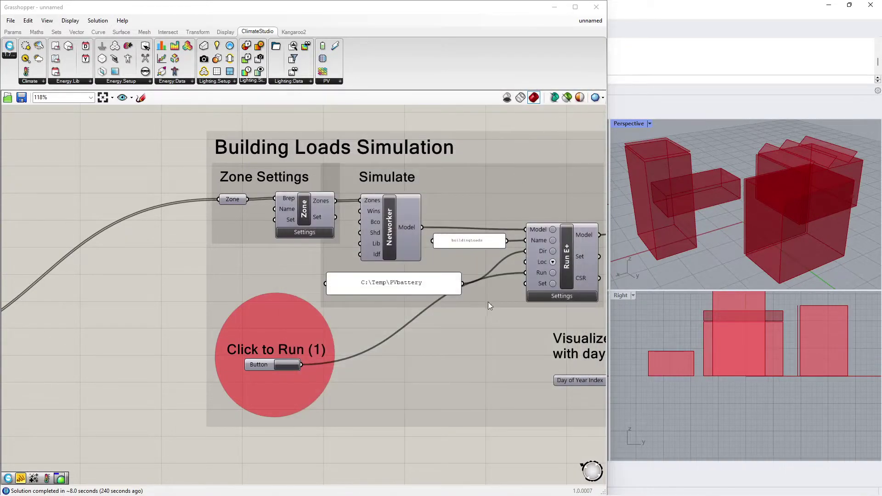
{"action": "right_click_drag", "start_coordinate": [495, 459], "coordinate": [403, 445]}
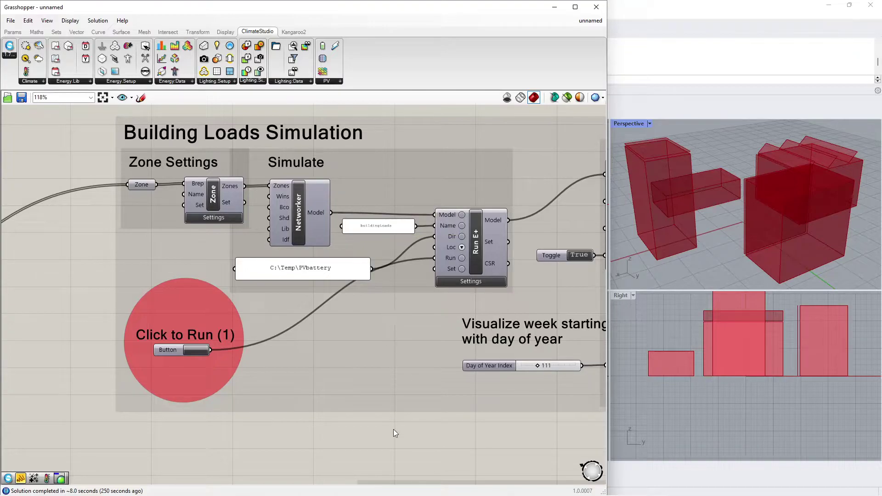
{"action": "scroll", "coordinate": [393, 433], "scroll_direction": "down", "scroll_amount": 1}
{"action": "scroll", "coordinate": [393, 432], "scroll_direction": "down", "scroll_amount": 1}
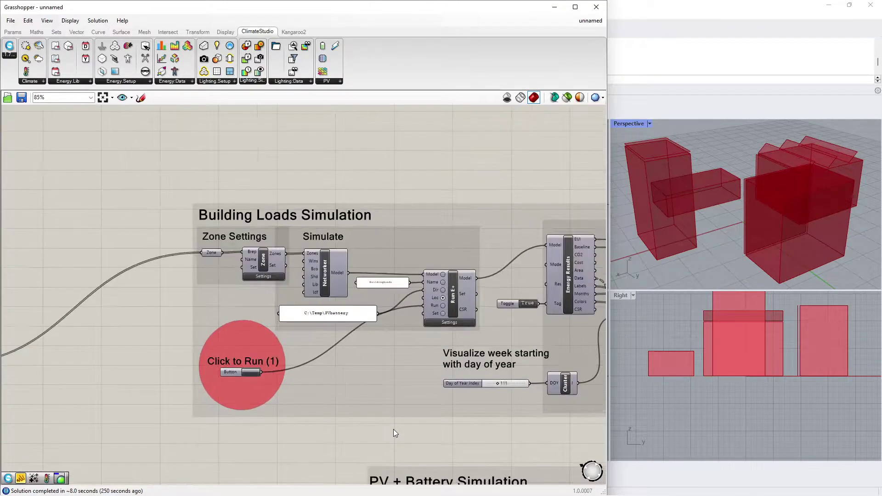
{"action": "scroll", "coordinate": [393, 432], "scroll_direction": "down", "scroll_amount": 1}
{"action": "right_click_drag", "start_coordinate": [414, 433], "coordinate": [429, 413]}
{"action": "scroll", "coordinate": [305, 360], "scroll_direction": "down", "scroll_amount": 2}
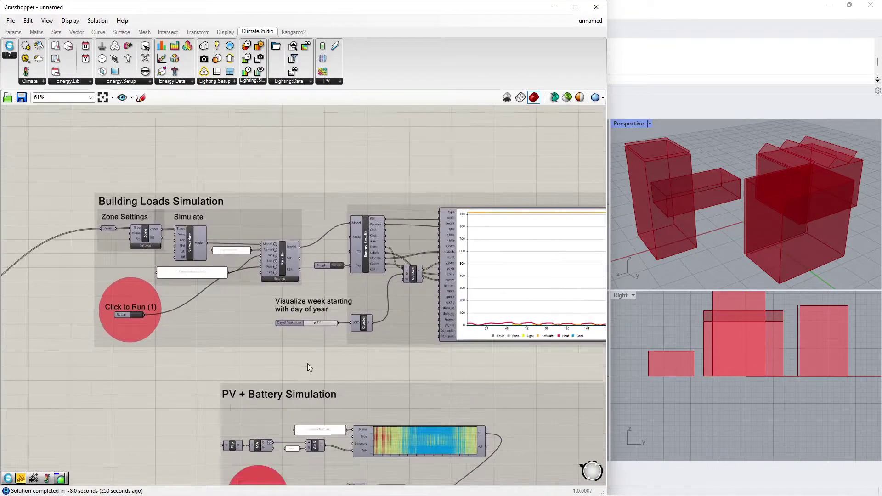
{"action": "mouse_move", "coordinate": [308, 363]}
{"action": "right_mouse_down"}
{"action": "mouse_move", "coordinate": [346, 348]}
{"action": "mouse_move", "coordinate": [292, 337]}
{"action": "right_mouse_up"}
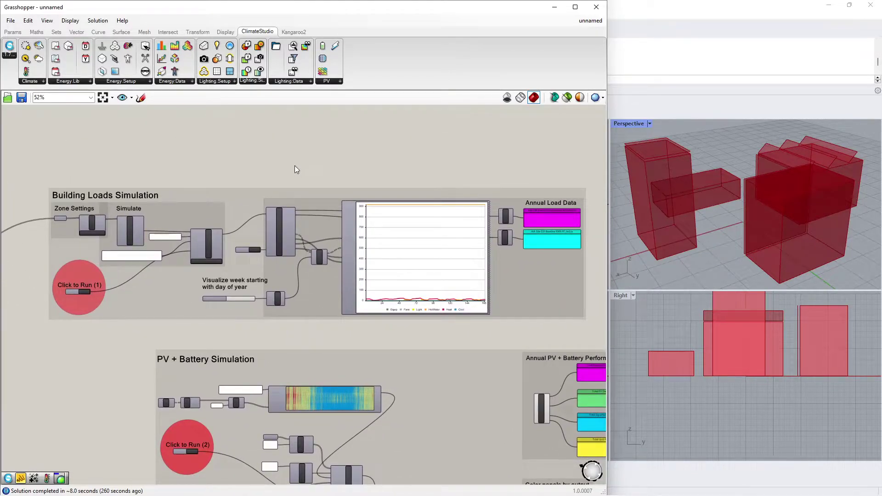
{"action": "left_click", "coordinate": [79, 293]}
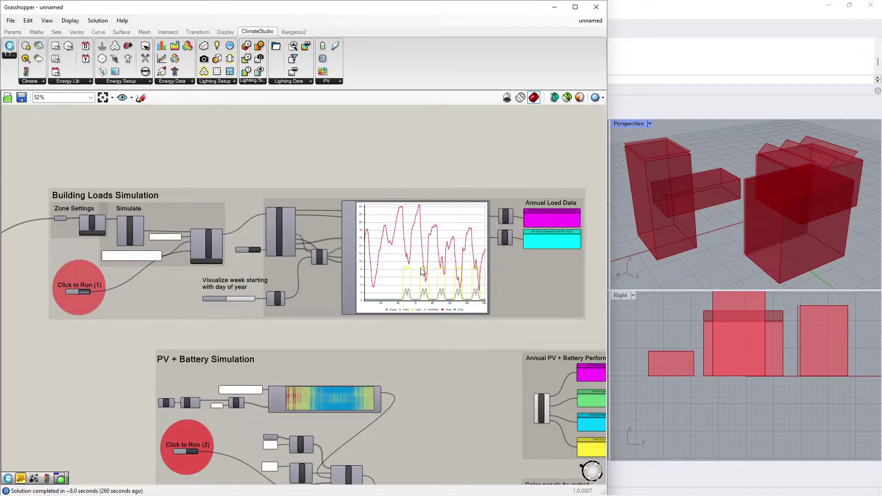
{"action": "scroll", "coordinate": [429, 251], "scroll_direction": "up", "scroll_amount": 3}
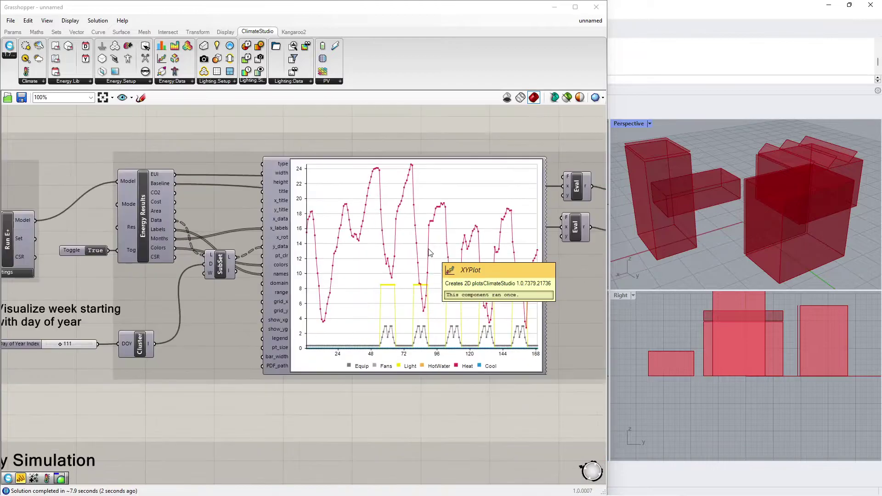
Set Day of Year Index to 151 and view Annual Load Data (site EUI 284.4).
{"action": "left_click_drag", "start_coordinate": [62, 344], "coordinate": [67, 345]}
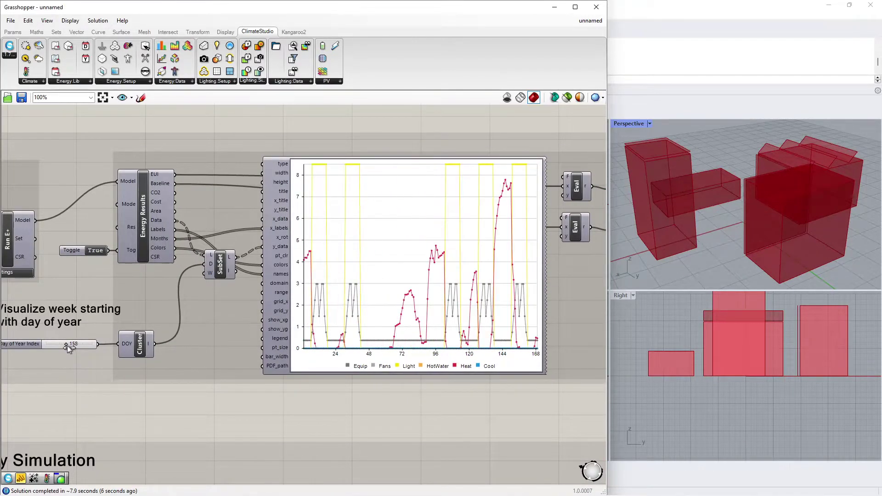
{"action": "right_click_drag", "start_coordinate": [73, 397], "coordinate": [85, 397]}
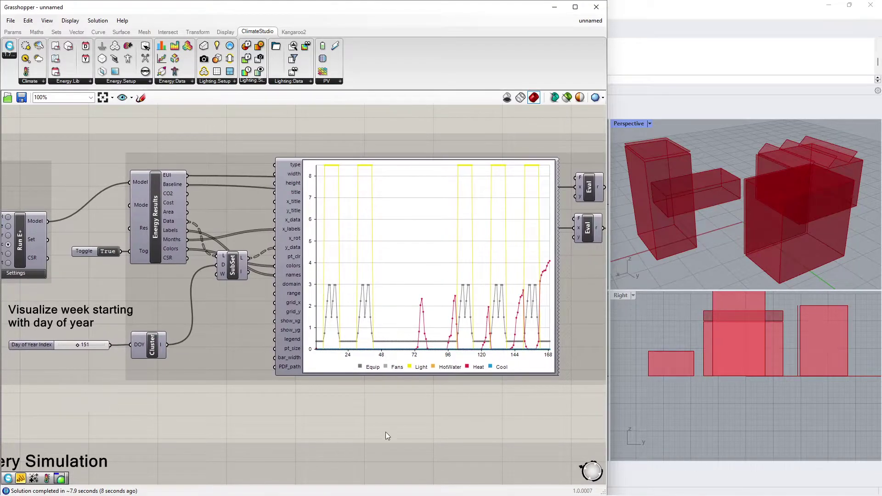
{"action": "right_click_drag", "start_coordinate": [508, 412], "coordinate": [310, 404]}
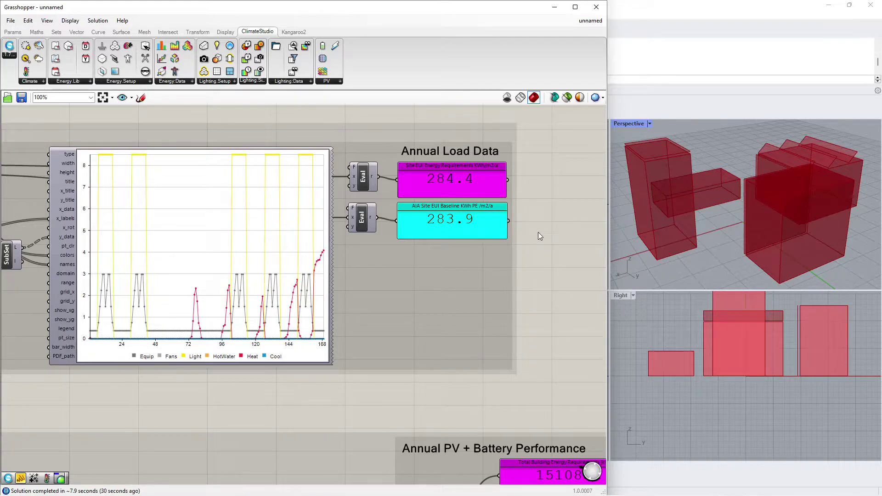
Move the Day of Year Index slider from 151 to 249.
{"action": "right_click_drag", "start_coordinate": [142, 417], "coordinate": [251, 410]}
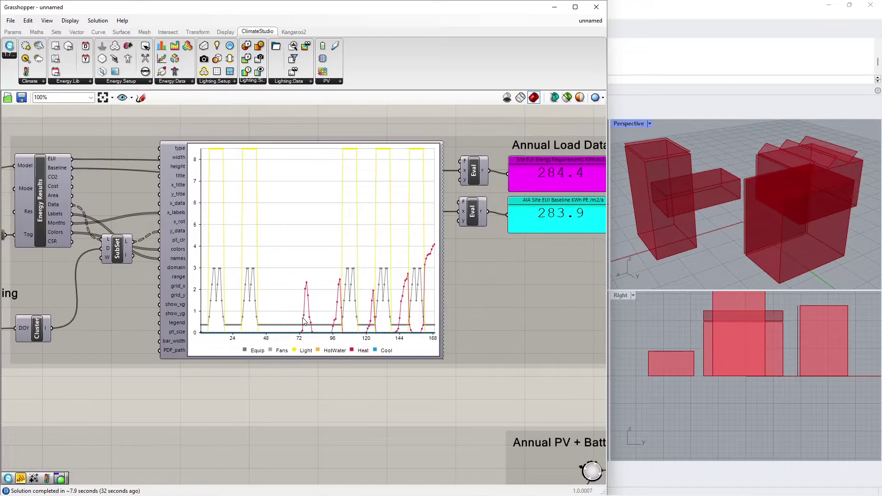
{"action": "scroll", "coordinate": [308, 212], "scroll_direction": "up", "scroll_amount": 1}
{"action": "scroll", "coordinate": [304, 206], "scroll_direction": "up", "scroll_amount": 1}
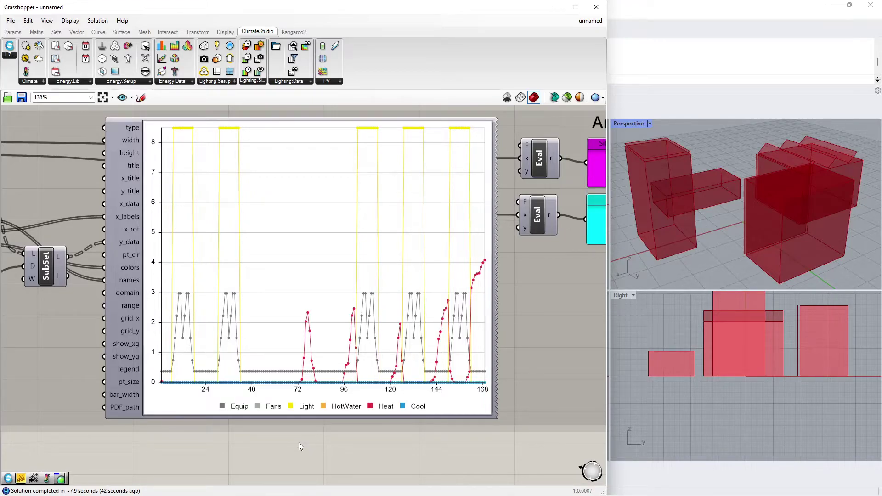
{"action": "scroll", "coordinate": [298, 443], "scroll_direction": "down", "scroll_amount": 2}
{"action": "right_click_drag", "start_coordinate": [299, 442], "coordinate": [392, 418]}
{"action": "left_click_drag", "start_coordinate": [69, 367], "coordinate": [79, 368]}
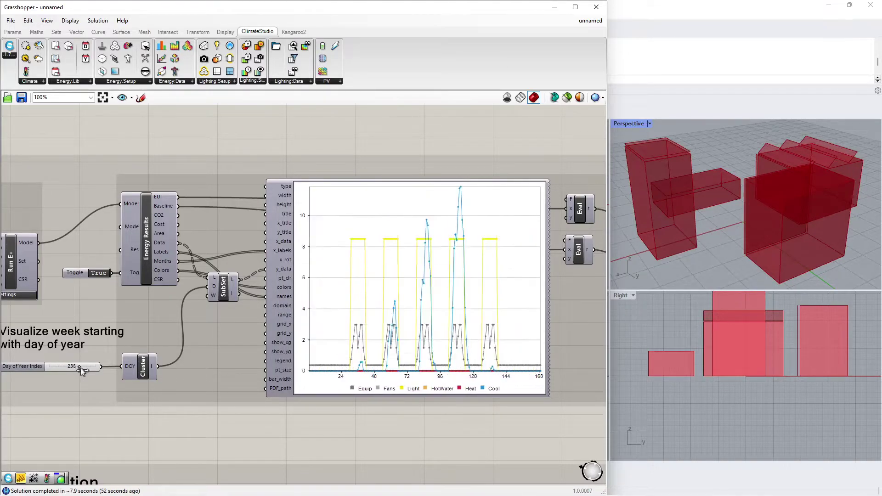
{"action": "left_click_drag", "start_coordinate": [80, 367], "coordinate": [82, 369]}
{"action": "scroll", "coordinate": [140, 434], "scroll_direction": "down", "scroll_amount": 1}
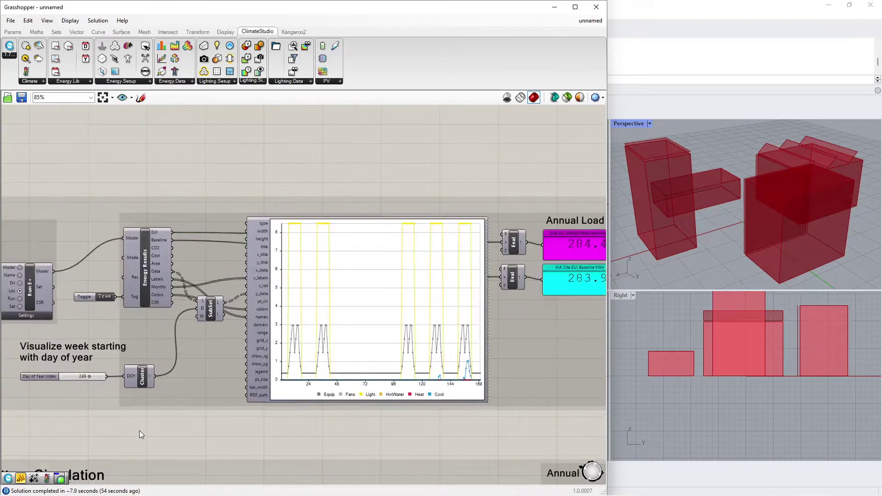
Center the PV + Battery Simulation group with its PV and Load CSV components.
{"action": "right_click_drag", "start_coordinate": [154, 439], "coordinate": [262, 300]}
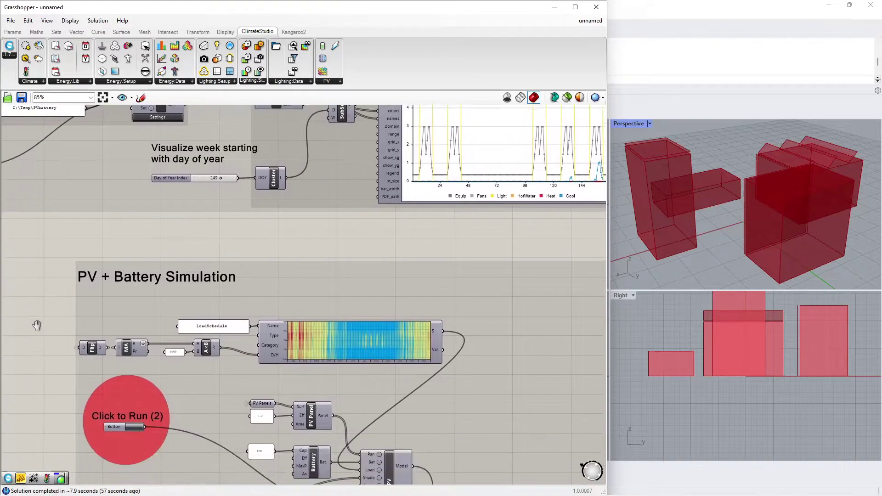
{"action": "right_click_drag", "start_coordinate": [48, 383], "coordinate": [32, 255]}
{"action": "right_click_drag", "start_coordinate": [33, 377], "coordinate": [18, 354]}
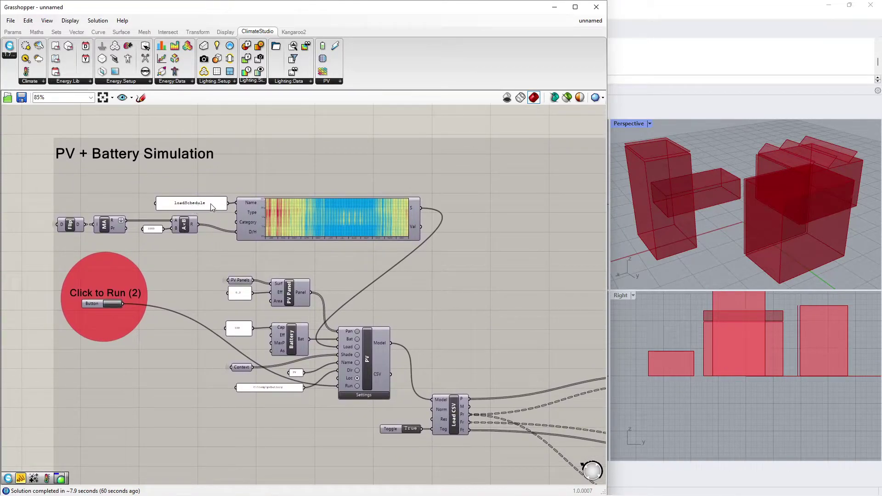
{"action": "scroll", "coordinate": [327, 212], "scroll_direction": "up", "scroll_amount": 2}
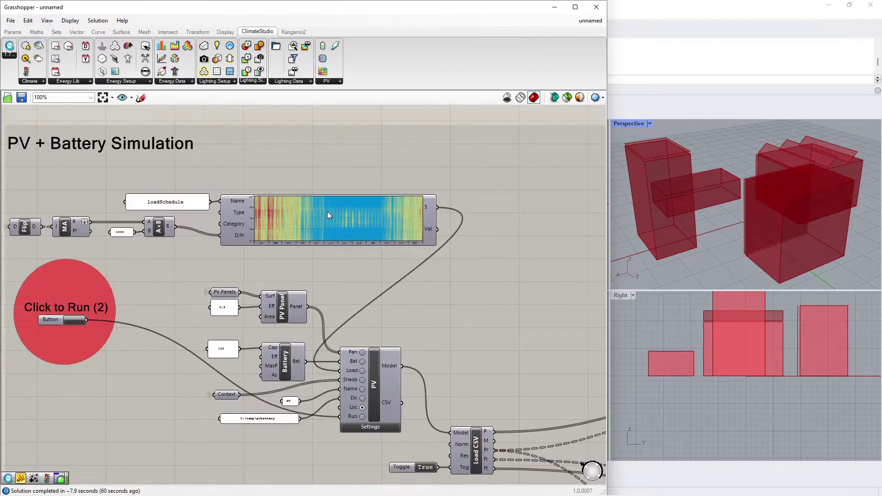
{"action": "scroll", "coordinate": [327, 211], "scroll_direction": "up", "scroll_amount": 1}
{"action": "scroll", "coordinate": [327, 212], "scroll_direction": "up", "scroll_amount": 1}
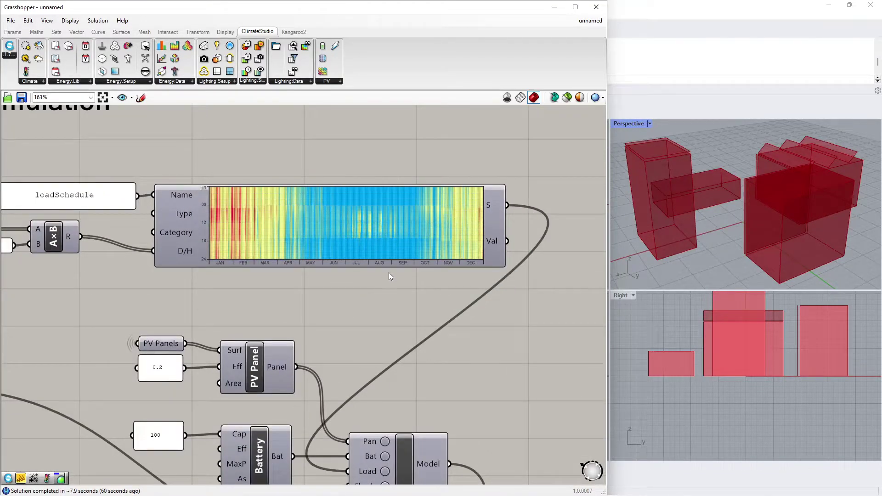
{"action": "scroll", "coordinate": [429, 296], "scroll_direction": "down", "scroll_amount": 1}
{"action": "right_click_drag", "start_coordinate": [478, 360], "coordinate": [462, 231]}
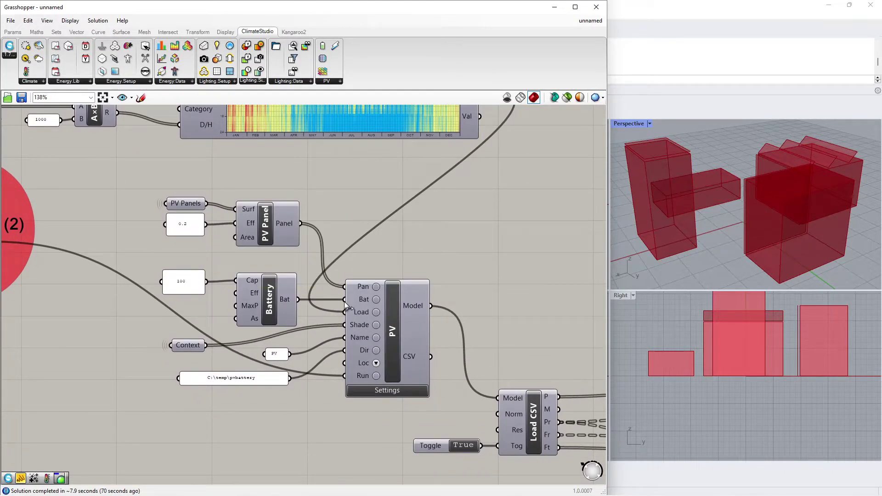
{"action": "right_click_drag", "start_coordinate": [487, 336], "coordinate": [490, 254]}
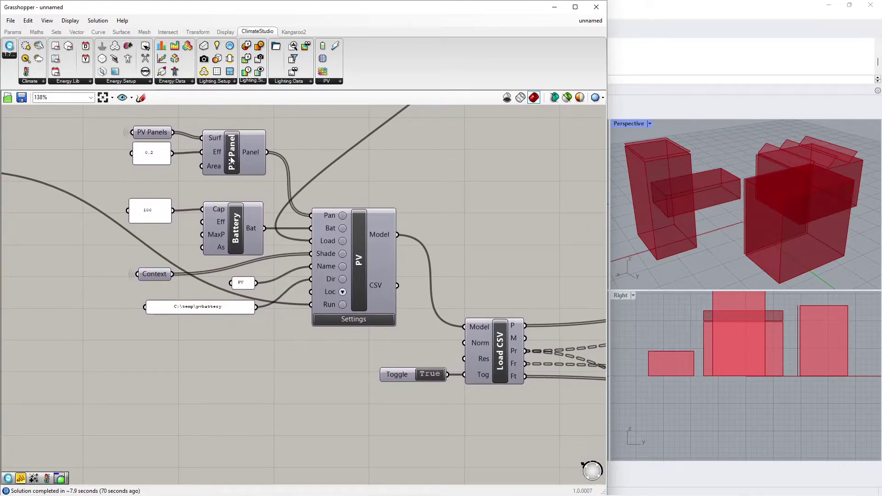
Inspect the PV Panel efficiency of 0.2 and the Battery capacity of 100.
{"action": "left_click", "coordinate": [231, 157]}
{"action": "left_click", "coordinate": [151, 158]}
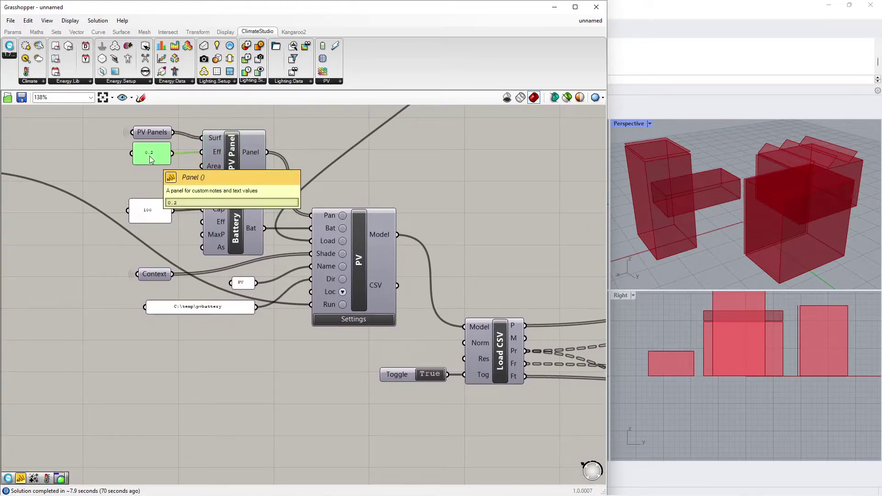
{"action": "left_click", "coordinate": [236, 235]}
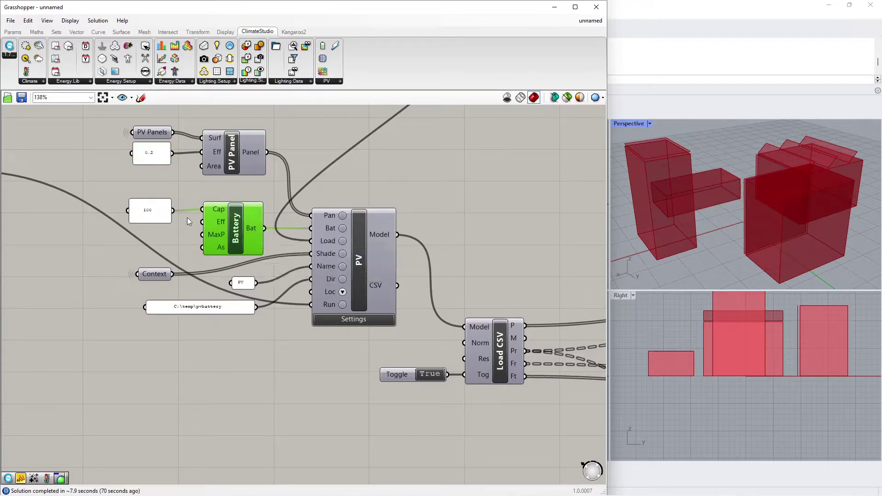
{"action": "left_click", "coordinate": [154, 213]}
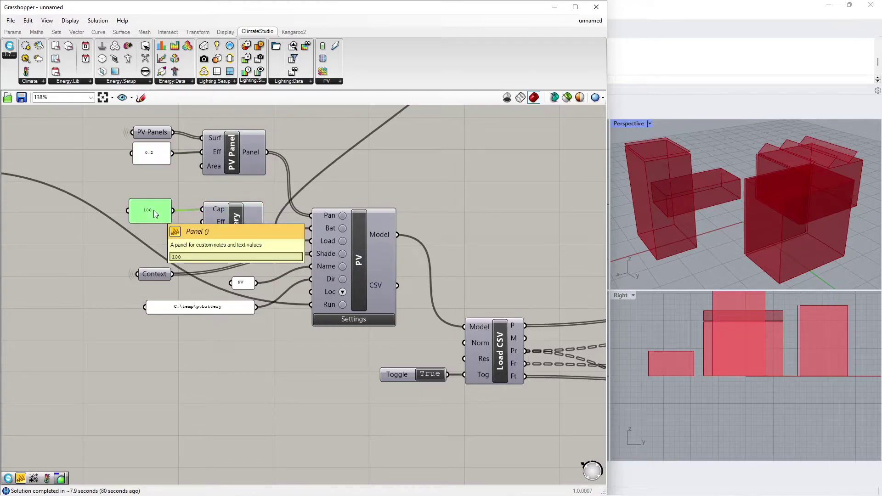
Confirm the battery capacity of 100, then run 'Click to Run (2)' for PV and battery results.
{"action": "double_click", "coordinate": [155, 214]}
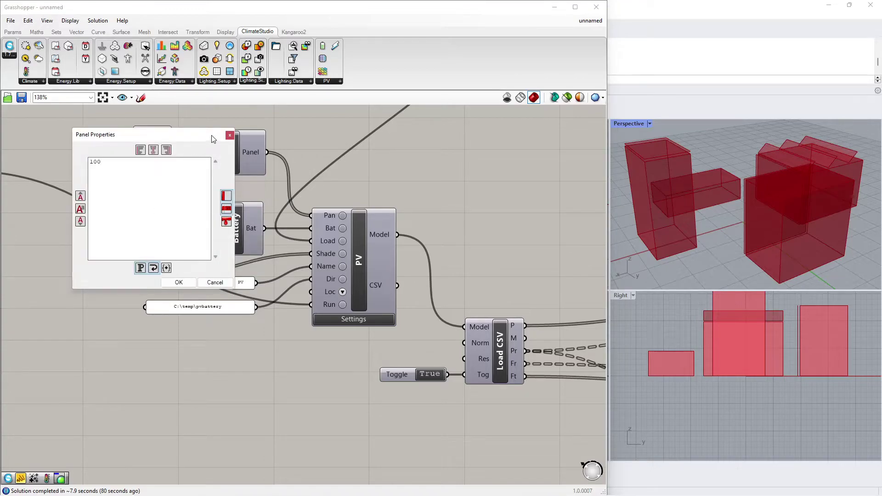
{"action": "left_click", "coordinate": [229, 135]}
{"action": "scroll", "coordinate": [319, 370], "scroll_direction": "down", "scroll_amount": 4}
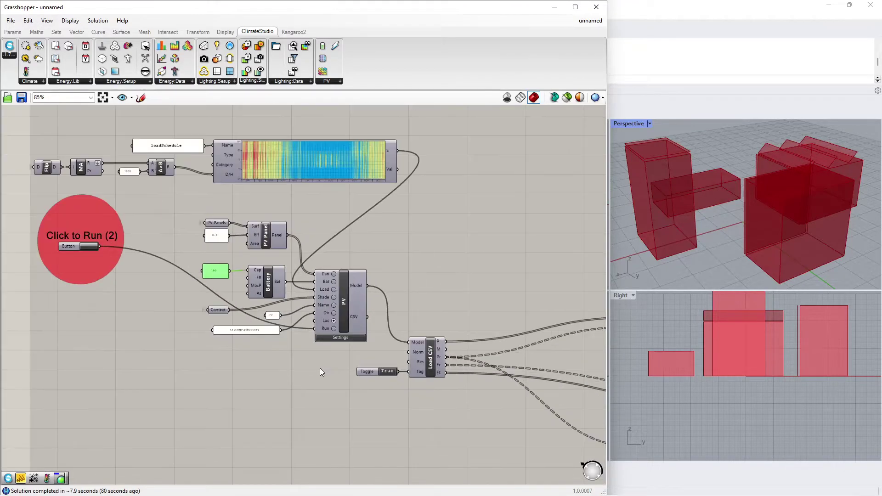
{"action": "left_click", "coordinate": [156, 279]}
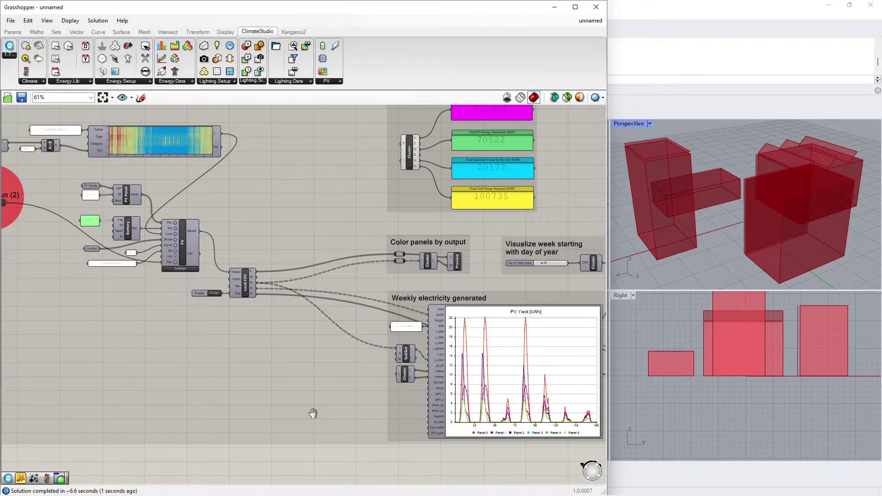
{"action": "right_click_drag", "start_coordinate": [309, 413], "coordinate": [61, 436]}
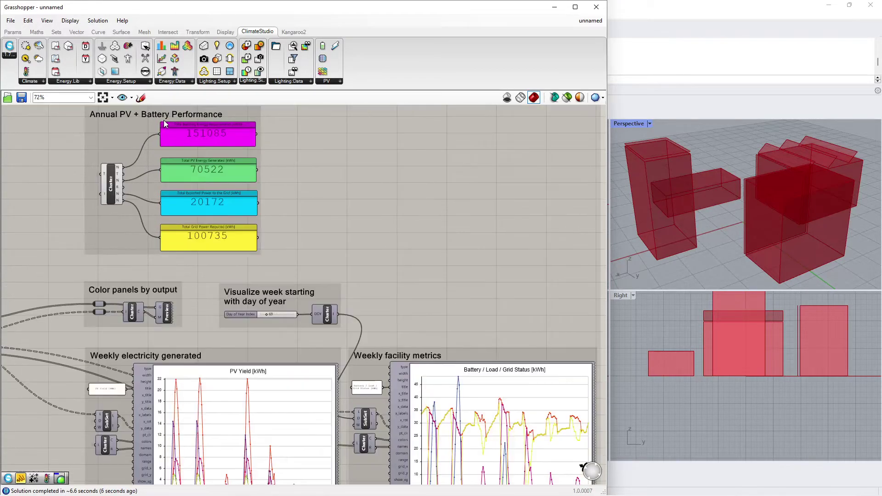
{"action": "scroll", "coordinate": [164, 118], "scroll_direction": "up", "scroll_amount": 3}
{"action": "scroll", "coordinate": [228, 177], "scroll_direction": "up", "scroll_amount": 2}
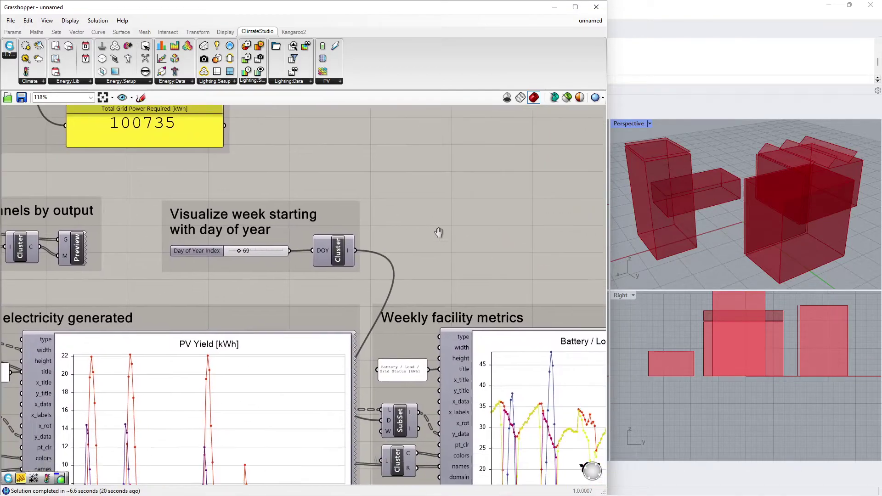
{"action": "mouse_move", "coordinate": [490, 413]}
{"action": "right_mouse_down"}
{"action": "mouse_move", "coordinate": [309, 146]}
{"action": "mouse_move", "coordinate": [361, 133]}
{"action": "right_mouse_up"}
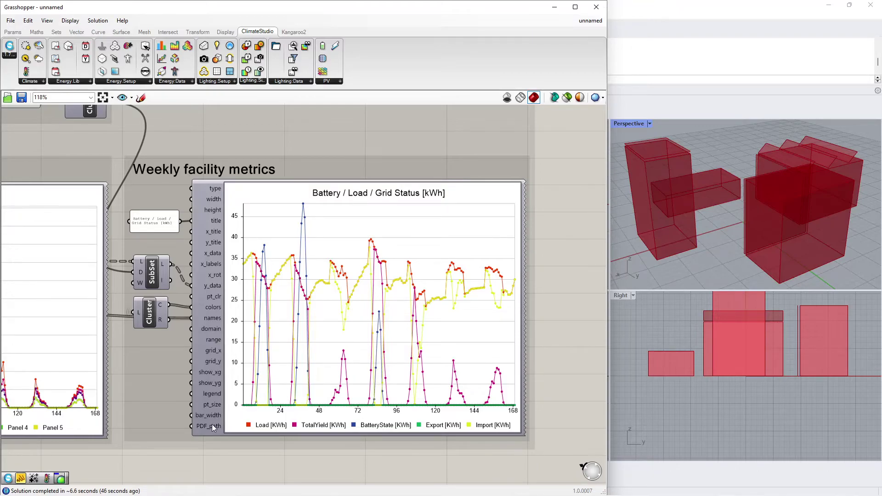
Move the Day of Year Index slider from 69 to 103 to refresh the weekly PV and battery charts.
{"action": "right_click_drag", "start_coordinate": [158, 461], "coordinate": [286, 445]}
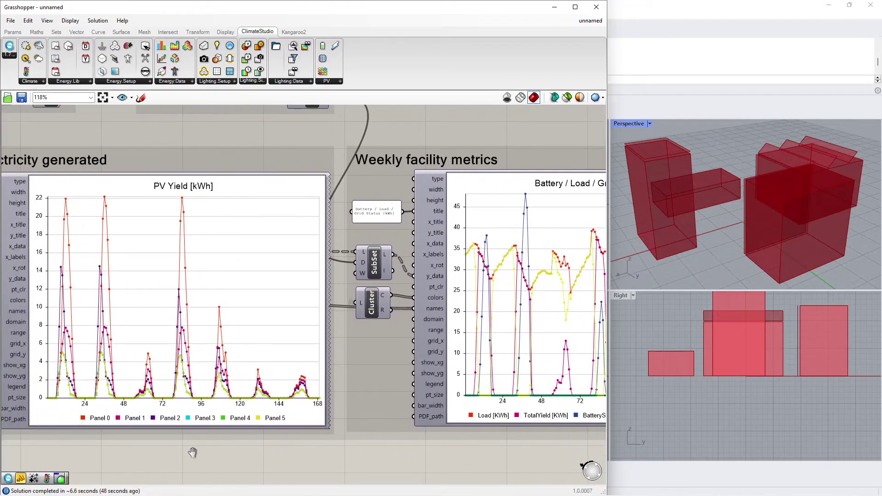
{"action": "right_click_drag", "start_coordinate": [193, 452], "coordinate": [351, 459]}
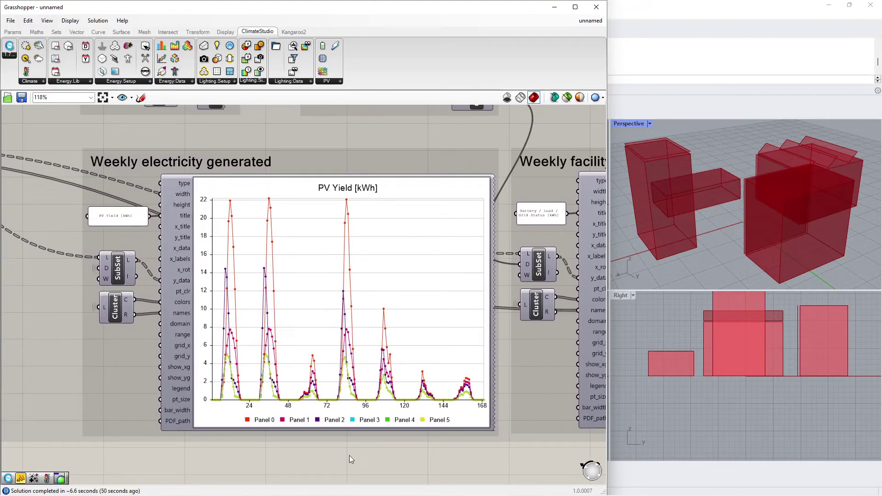
{"action": "scroll", "coordinate": [240, 449], "scroll_direction": "down", "scroll_amount": 2}
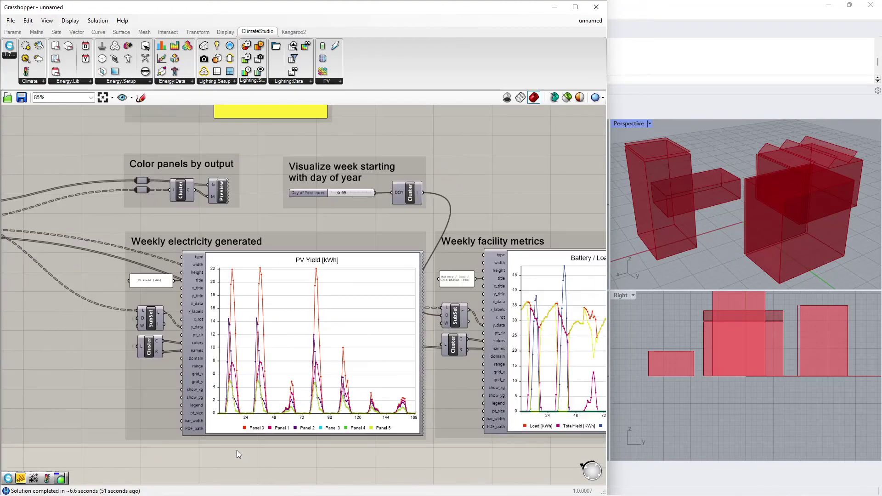
{"action": "left_click_drag", "start_coordinate": [338, 193], "coordinate": [341, 193]}
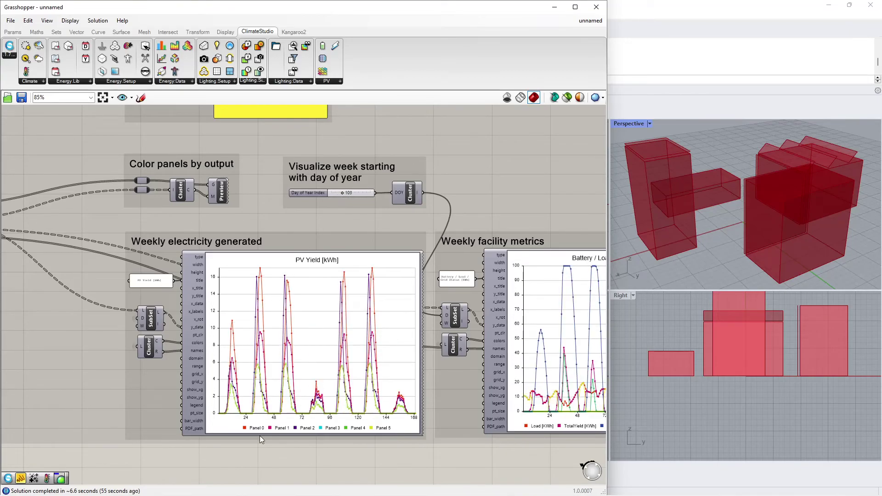
{"action": "scroll", "coordinate": [273, 351], "scroll_direction": "up", "scroll_amount": 3}
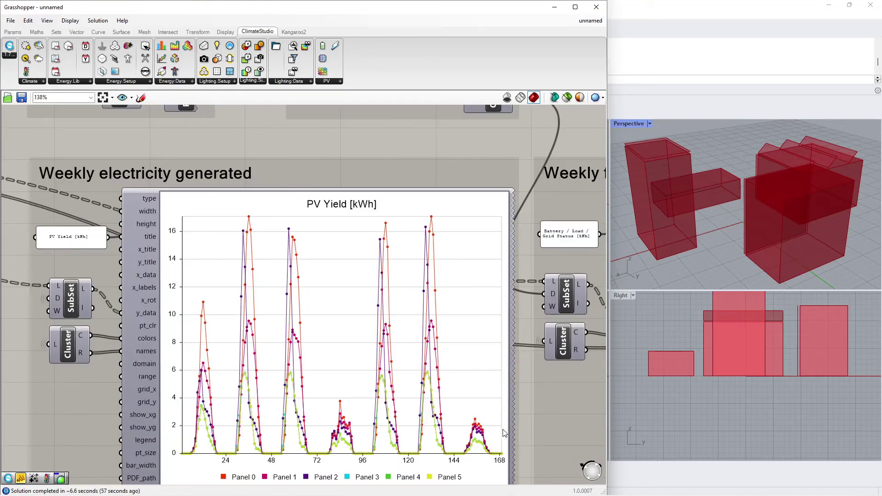
{"action": "right_click_drag", "start_coordinate": [503, 433], "coordinate": [514, 394]}
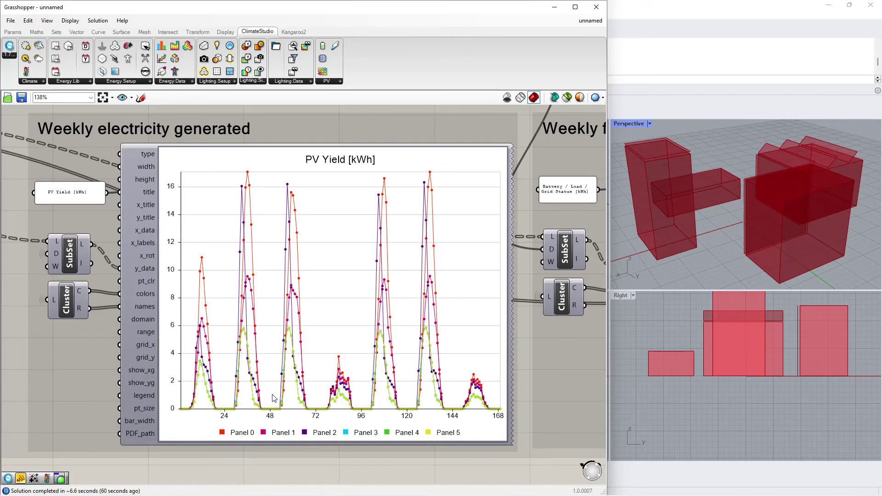
{"action": "scroll", "coordinate": [271, 401], "scroll_direction": "down", "scroll_amount": 3}
{"action": "scroll", "coordinate": [265, 405], "scroll_direction": "down", "scroll_amount": 3}
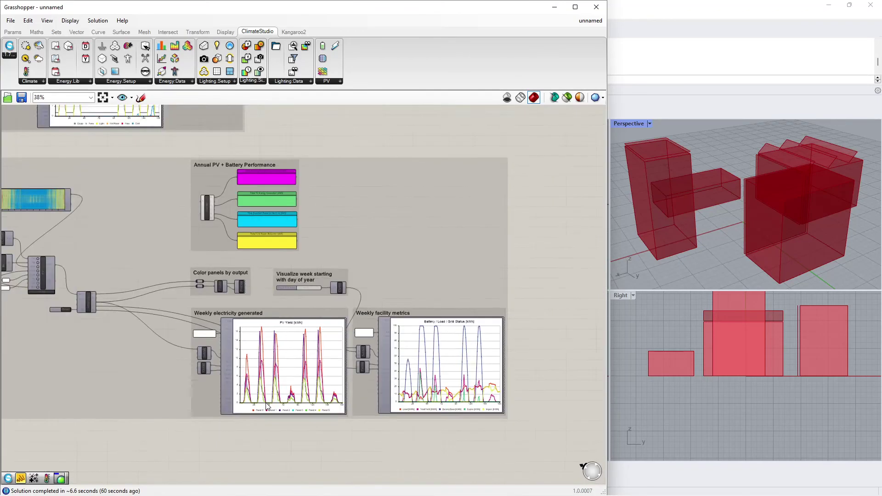
{"action": "right_click_drag", "start_coordinate": [197, 445], "coordinate": [372, 440]}
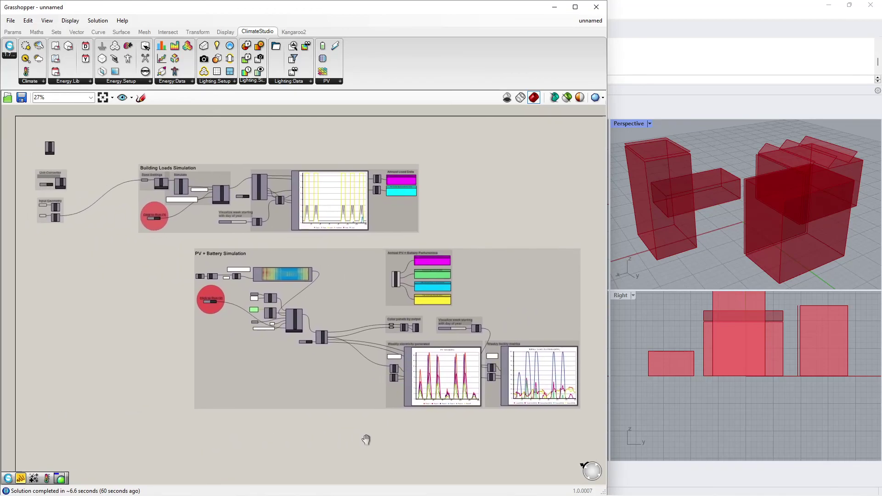